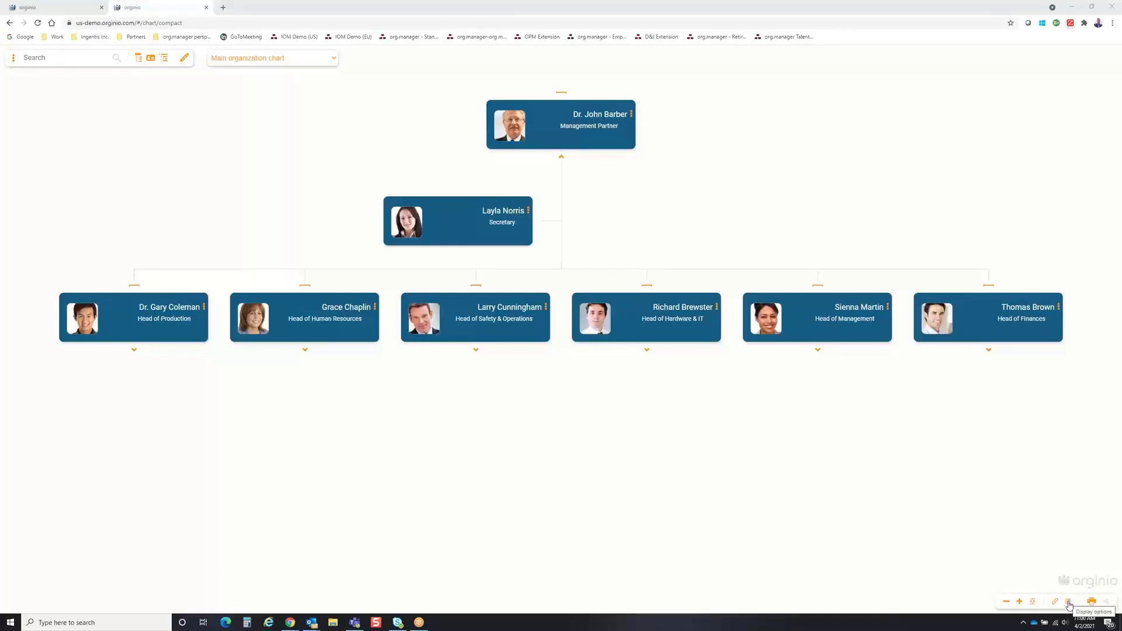
# - Switch the org chart's view to Business View, followed by Department Overview Chart
pyautogui.click(1069, 603)
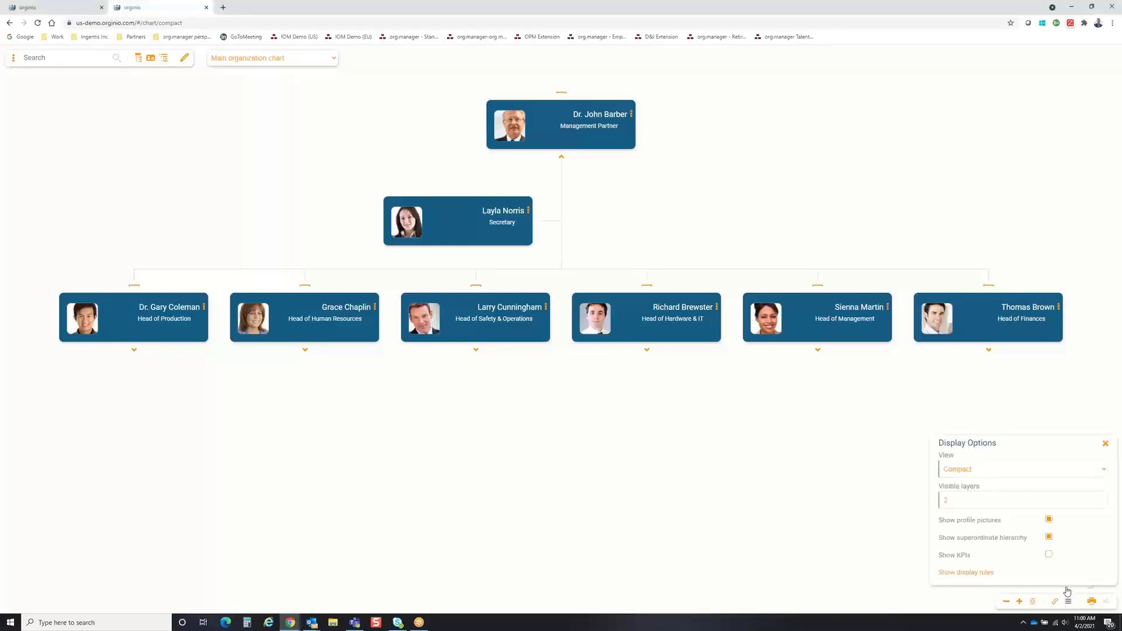
pyautogui.click(977, 474)
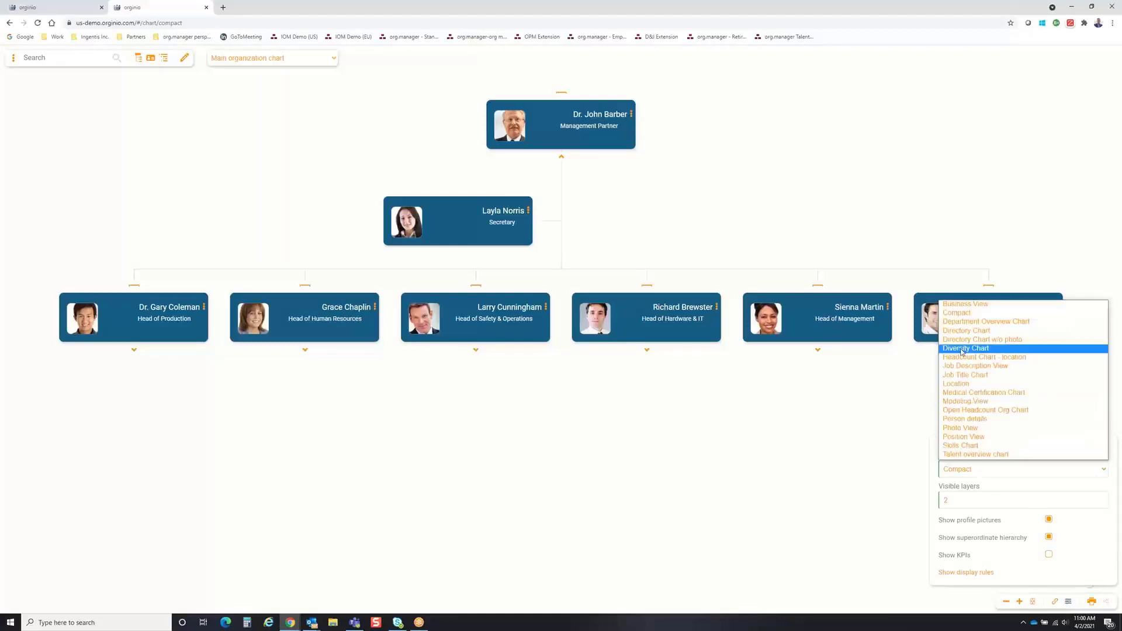
pyautogui.click(973, 305)
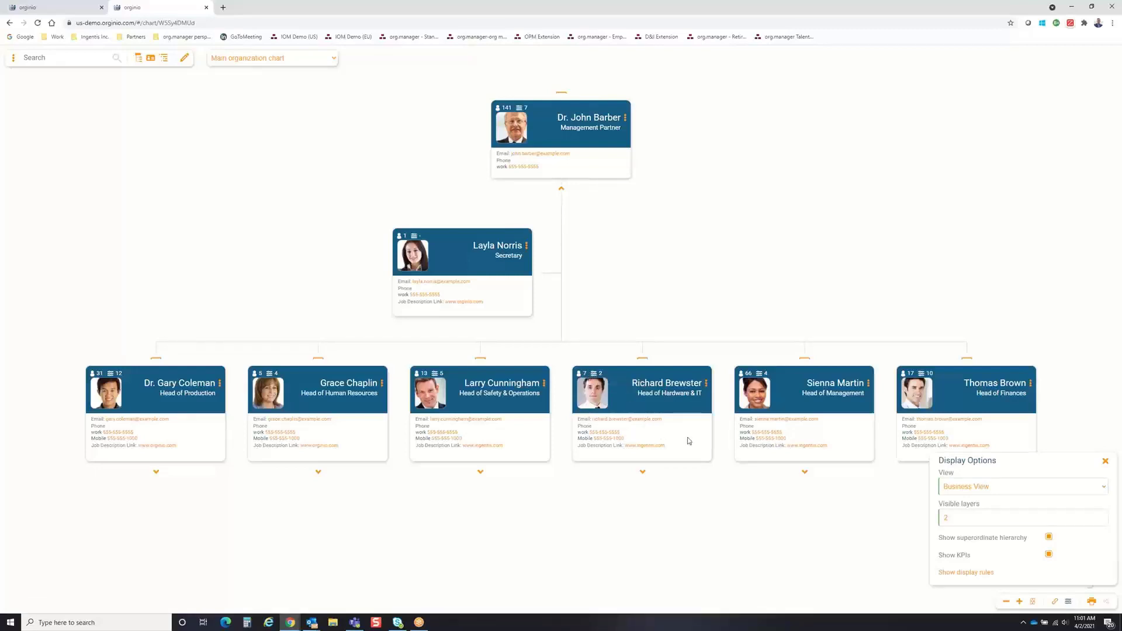
pyautogui.click(1034, 488)
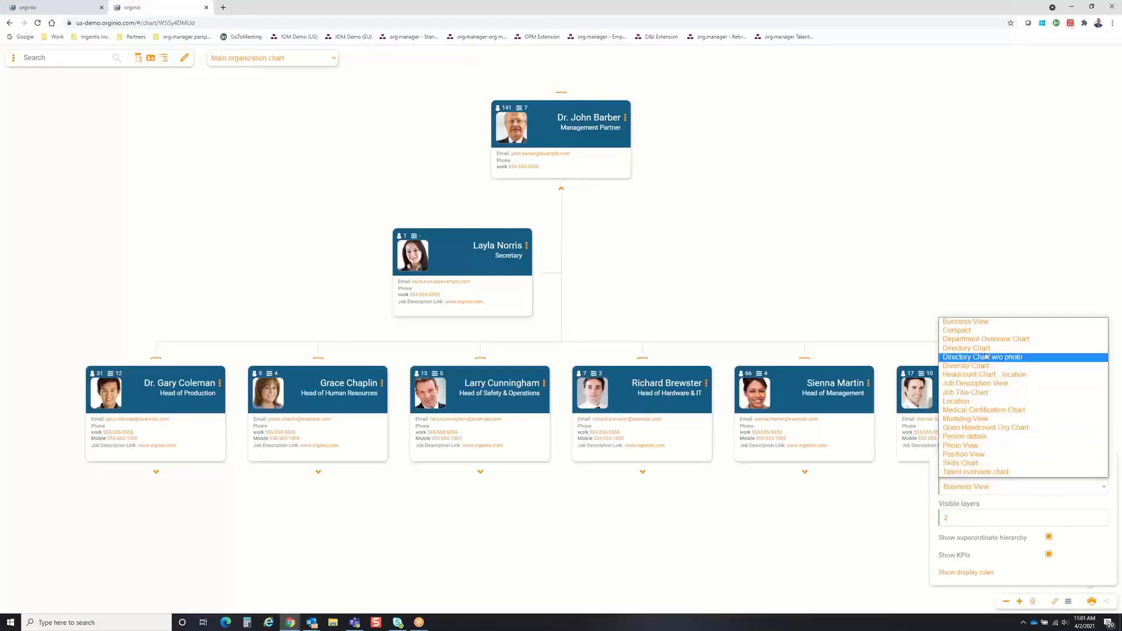
pyautogui.click(977, 340)
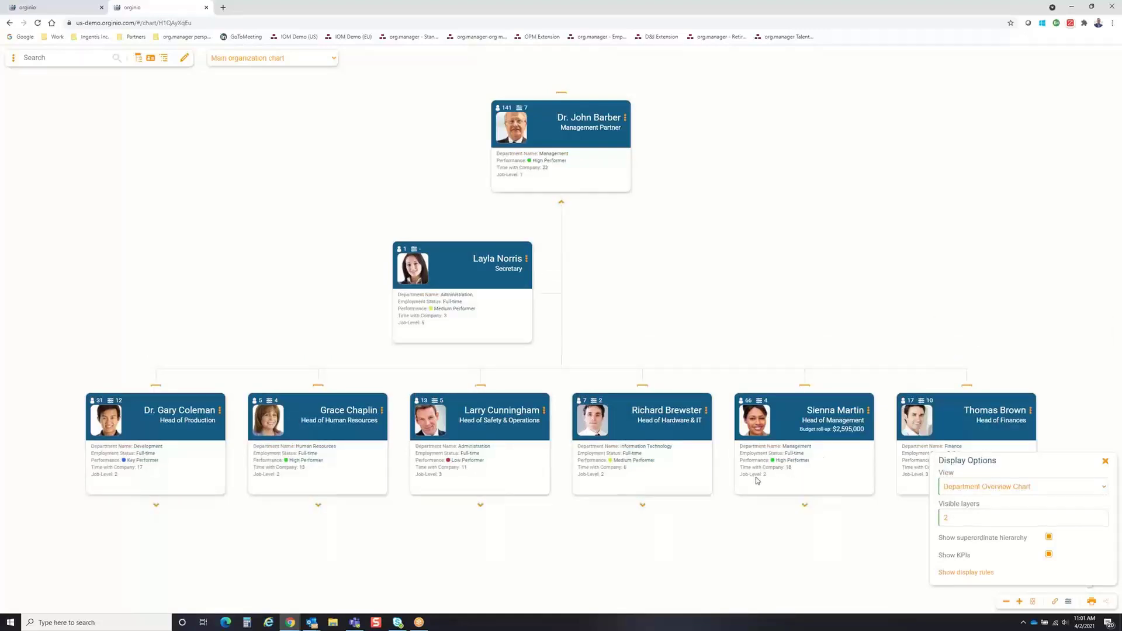
# - Display the org chart as a Diversity Chart, followed by the Directory Chart view
pyautogui.click(963, 485)
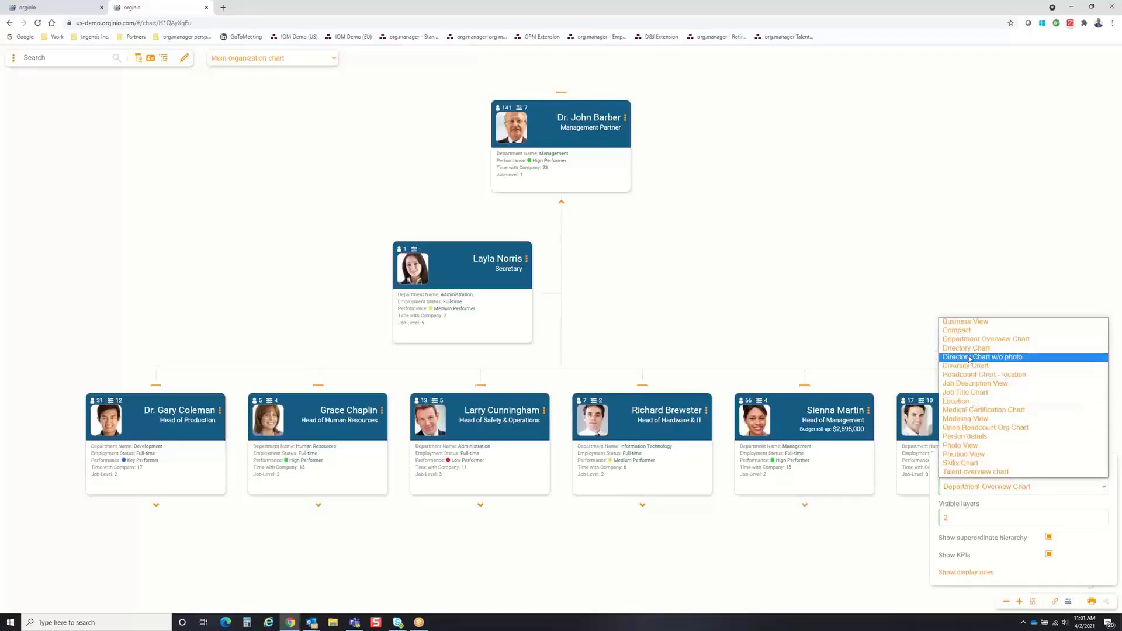
pyautogui.click(968, 367)
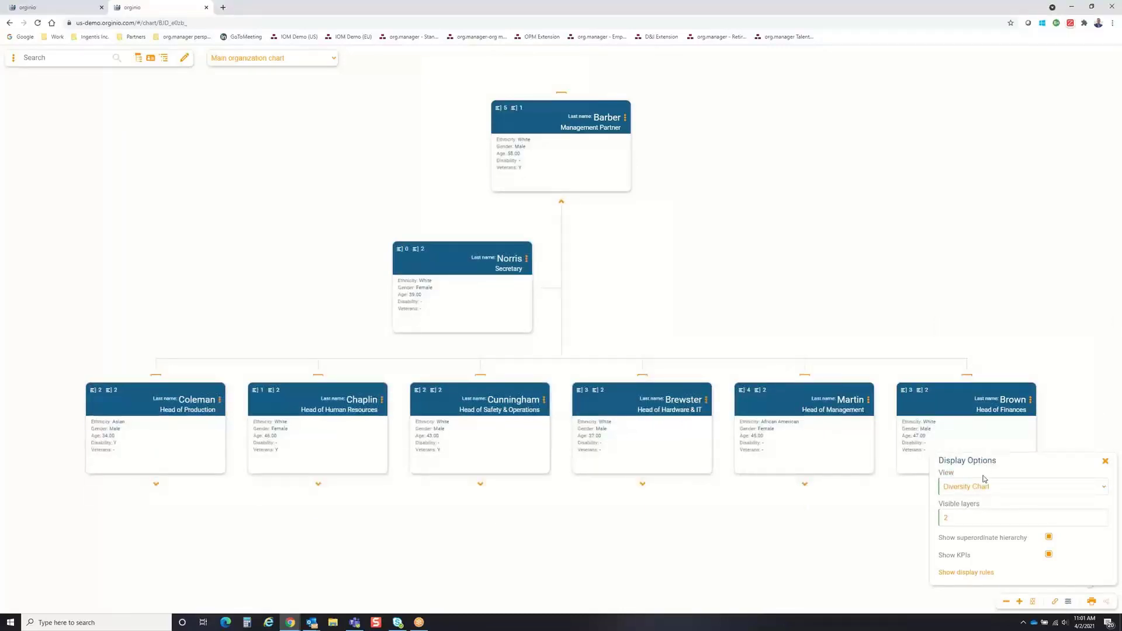
pyautogui.click(980, 493)
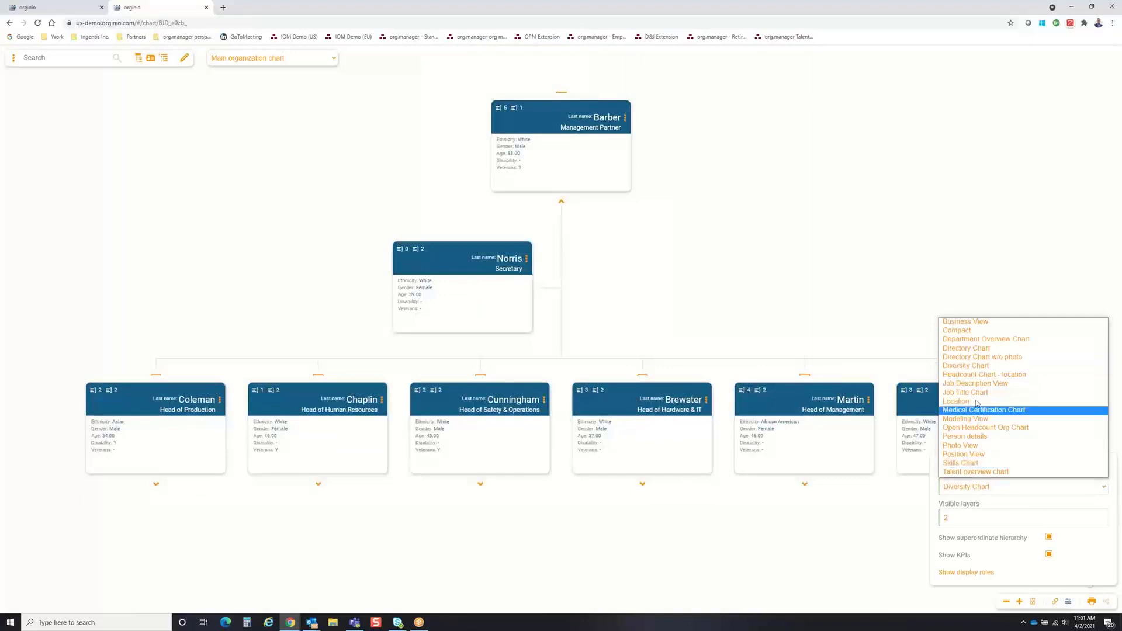
pyautogui.click(975, 349)
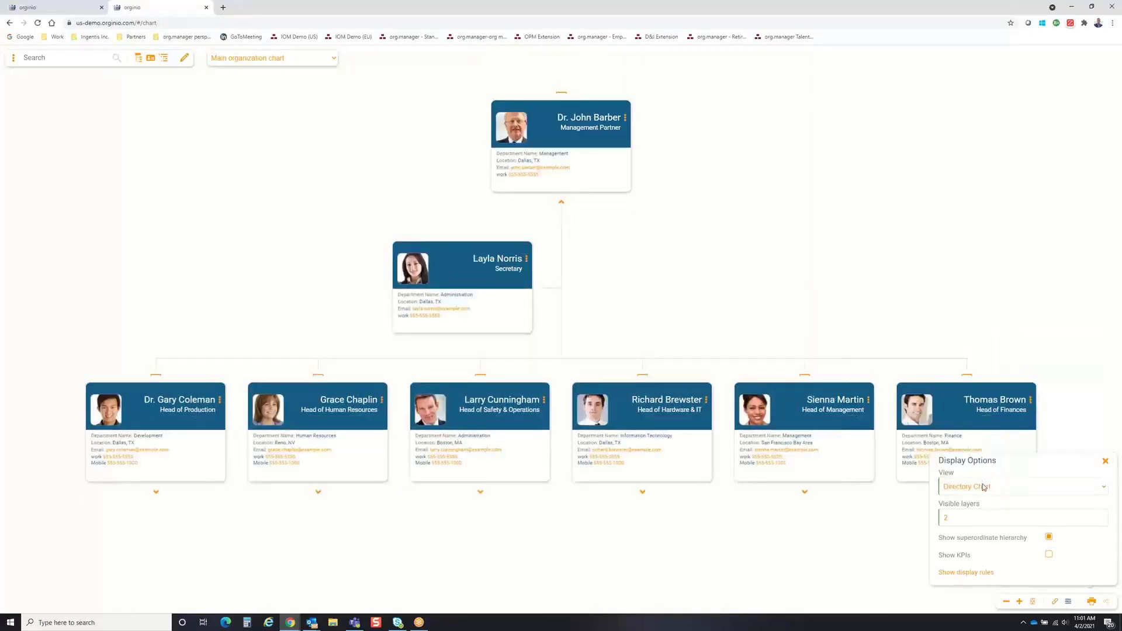
# - Change the org chart to the Directory Chart w/o photo view and close the display options
pyautogui.click(984, 486)
pyautogui.click(972, 357)
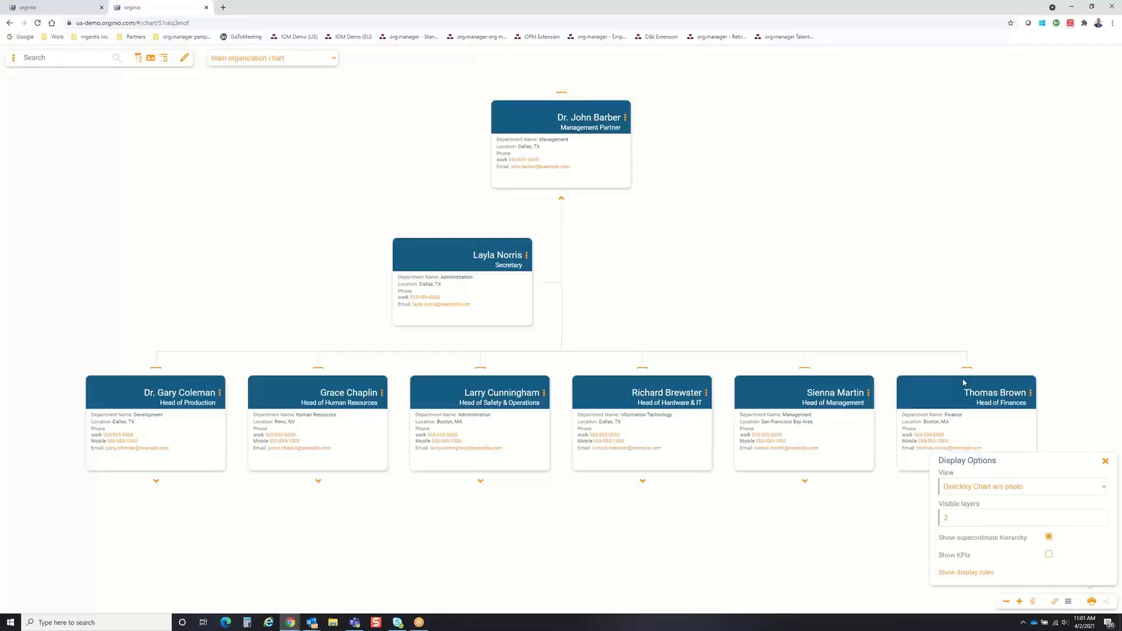
pyautogui.click(1104, 460)
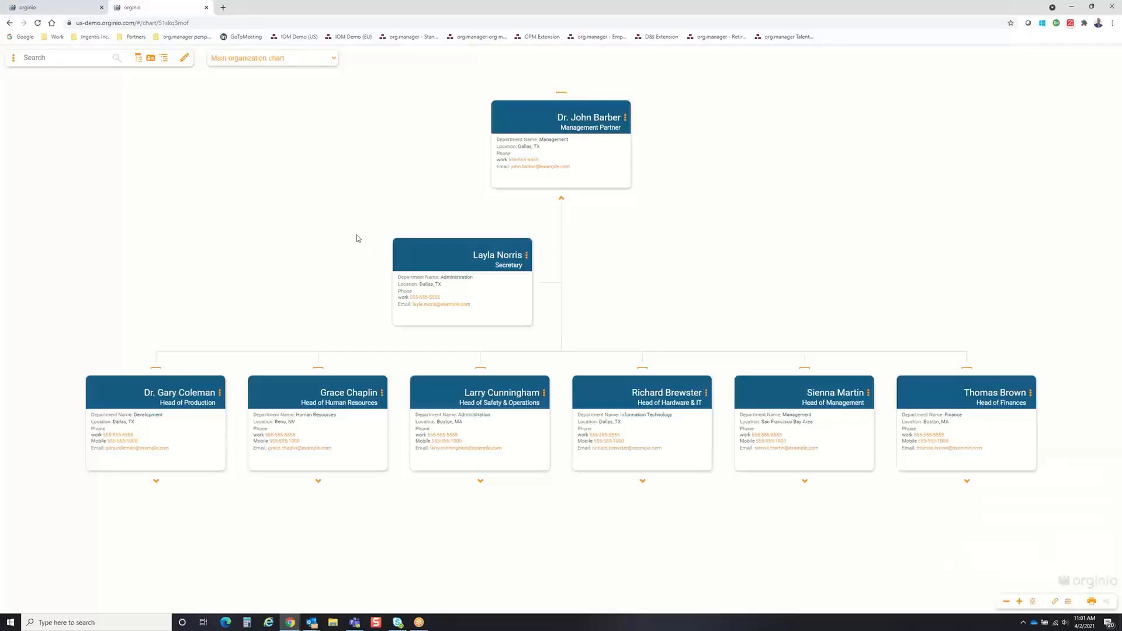
# - Open the visualization design settings
pyautogui.click(14, 61)
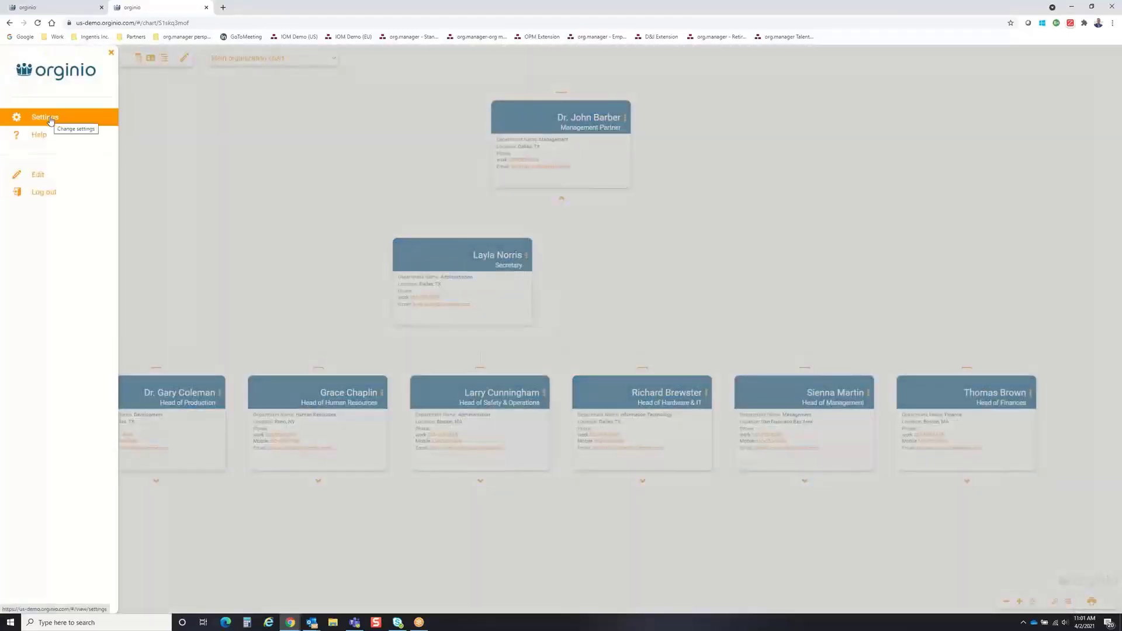
pyautogui.click(51, 119)
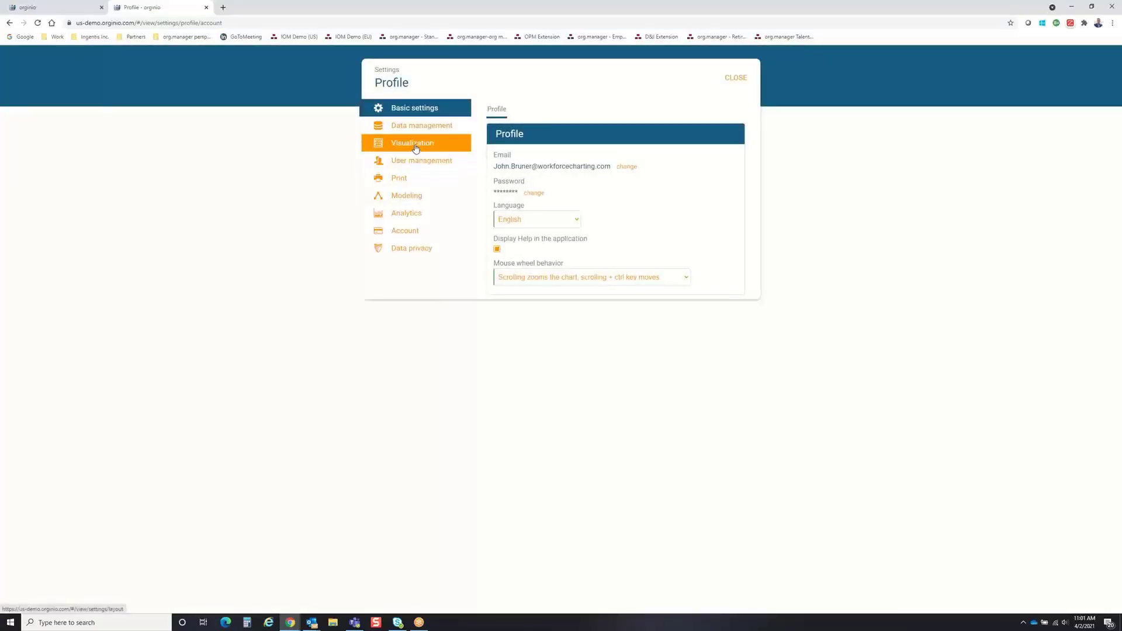
pyautogui.click(416, 148)
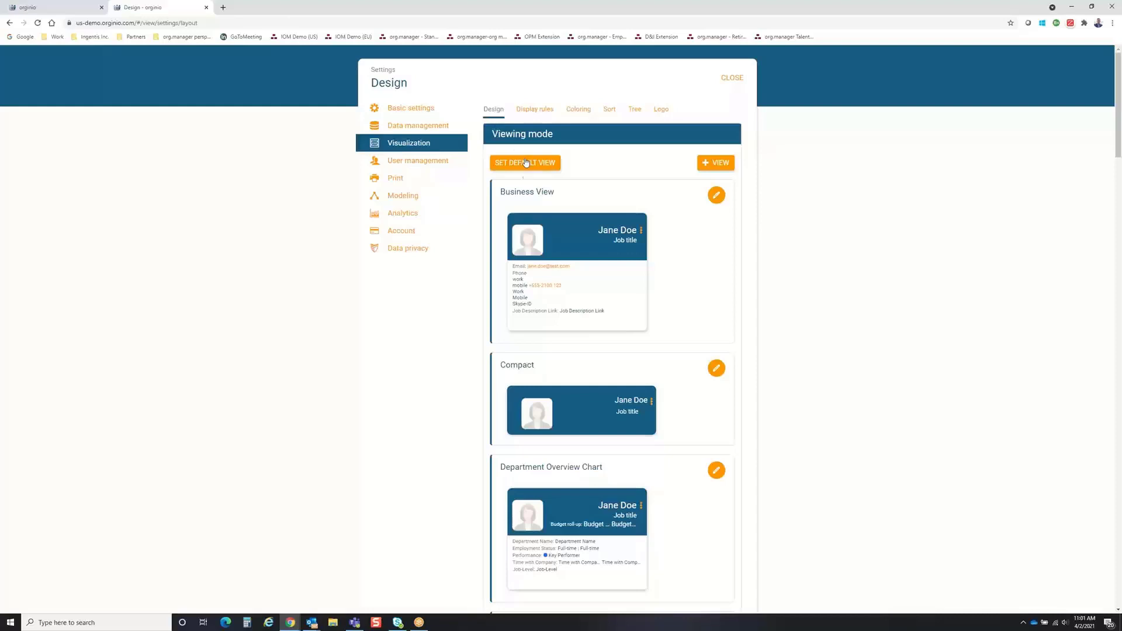
# - Look through the chart views and their box layouts in the list of viewing modes
pyautogui.scroll(-1, 616, 250)
pyautogui.scroll(-5, 615, 249)
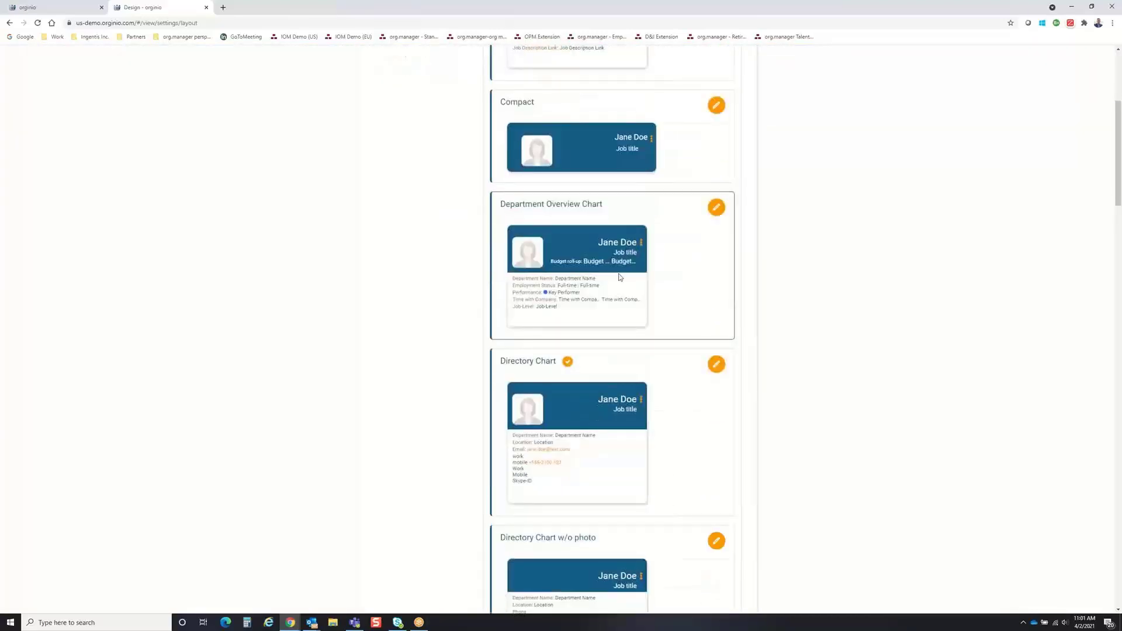
pyautogui.scroll(-12, 620, 278)
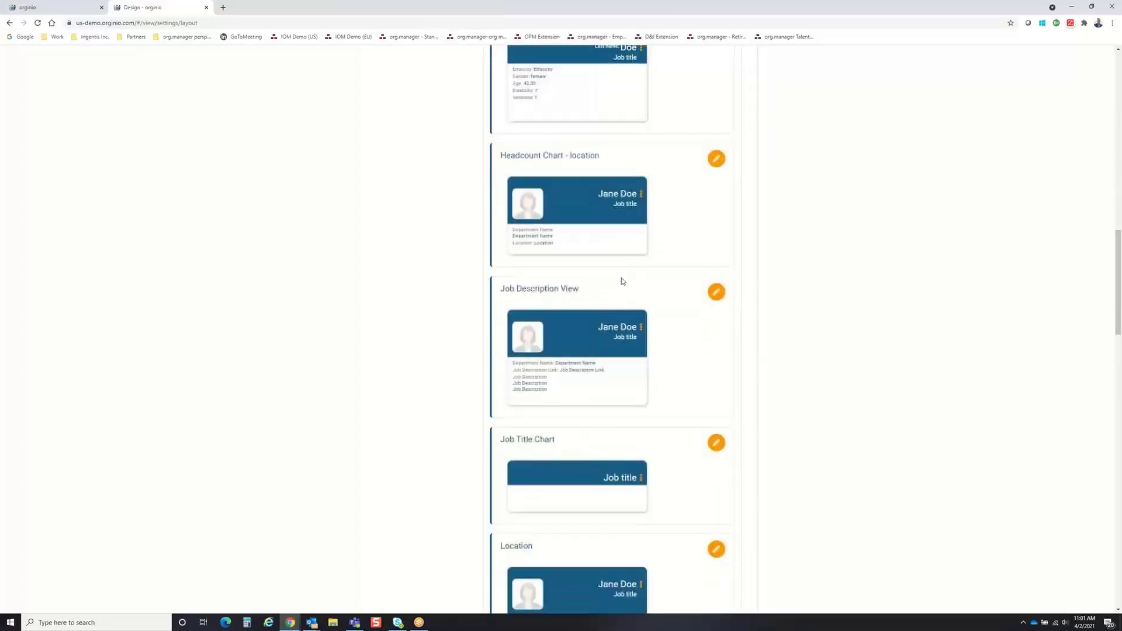
pyautogui.scroll(-4, 622, 281)
pyautogui.scroll(7, 621, 281)
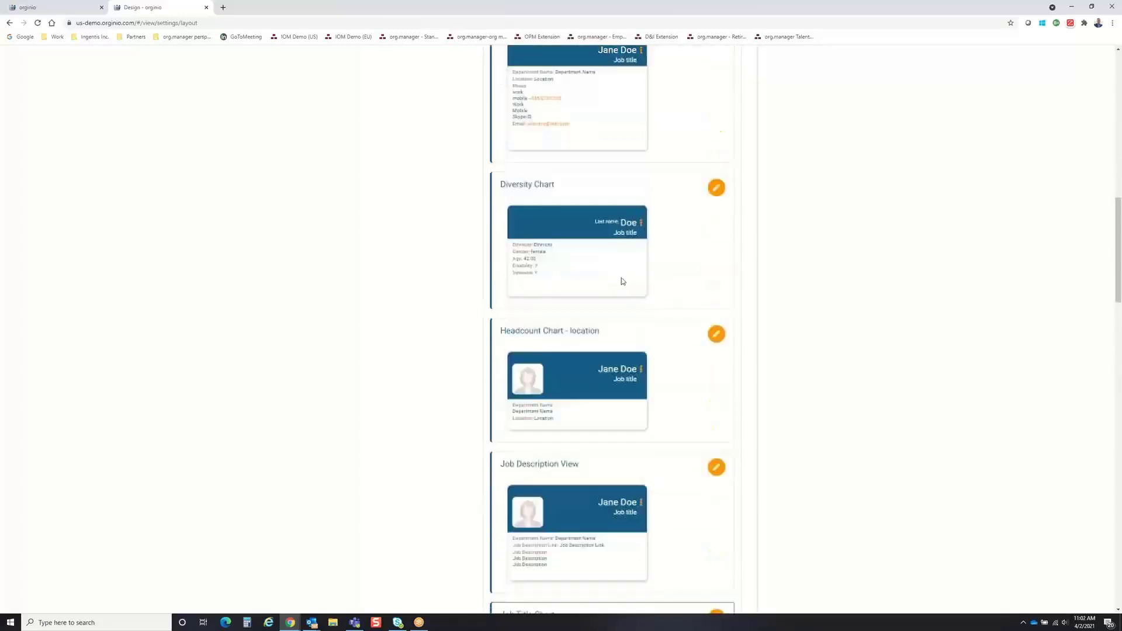
pyautogui.scroll(10, 622, 281)
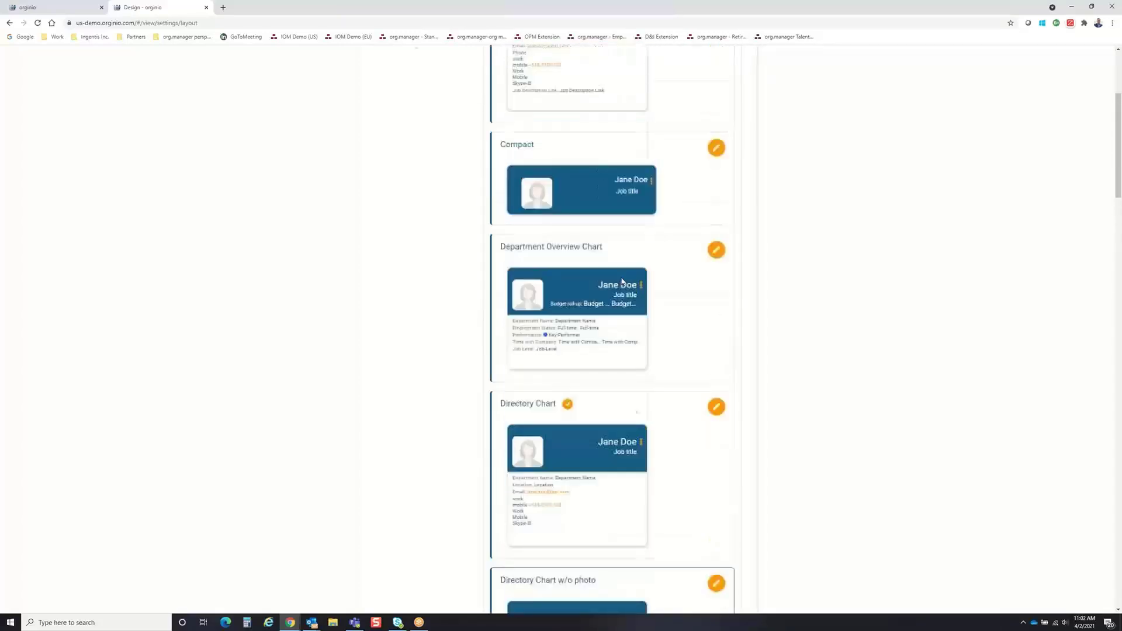
pyautogui.scroll(4, 622, 281)
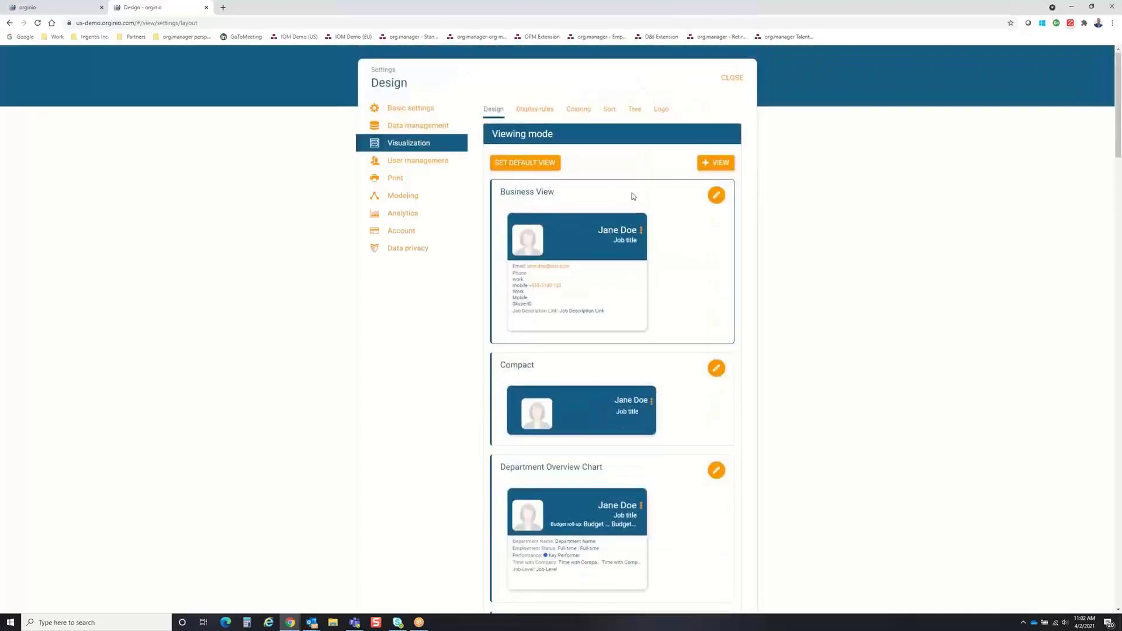
# - Open the Business View's settings and review its name, KPIs, active display rules and box design
pyautogui.click(716, 196)
pyautogui.moveTo(460, 325); pyautogui.dragTo(399, 330)
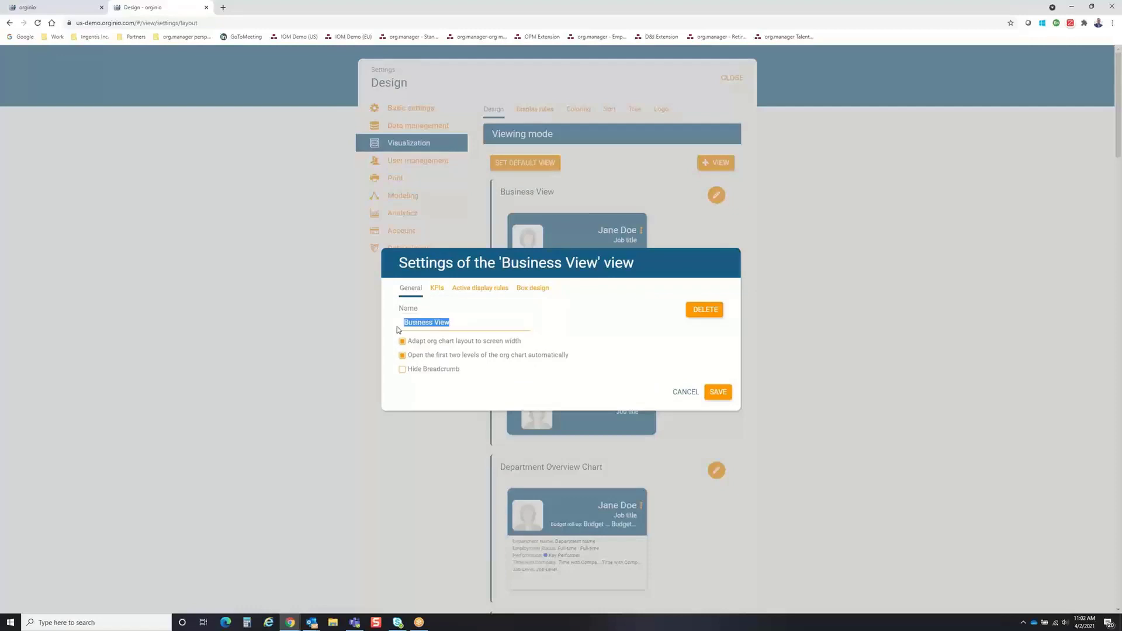
pyautogui.click(438, 288)
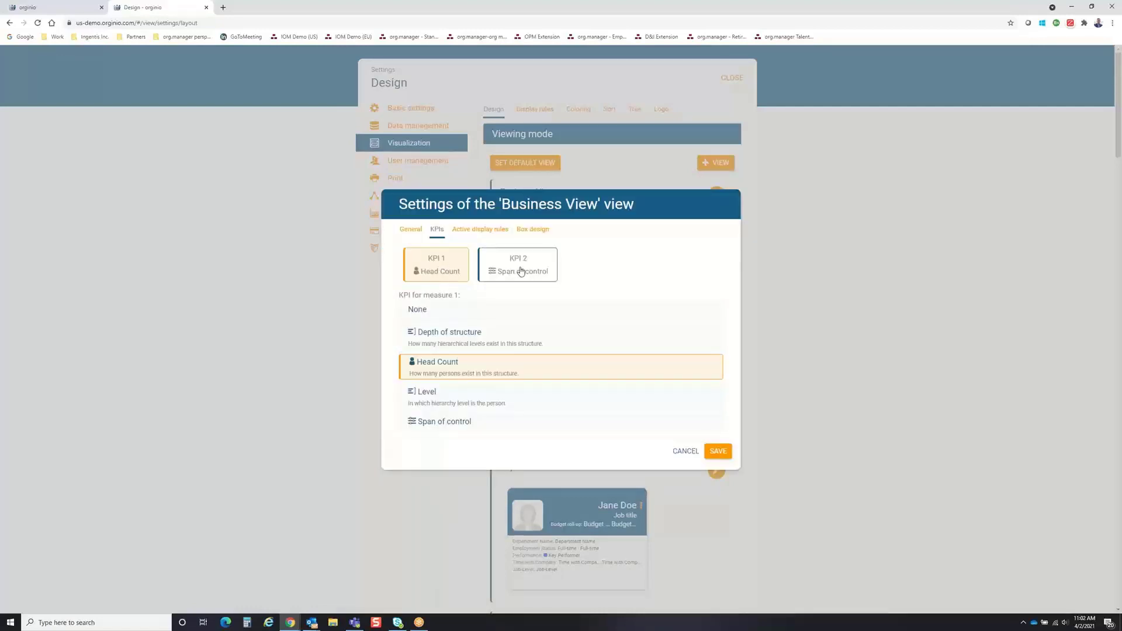
pyautogui.click(475, 229)
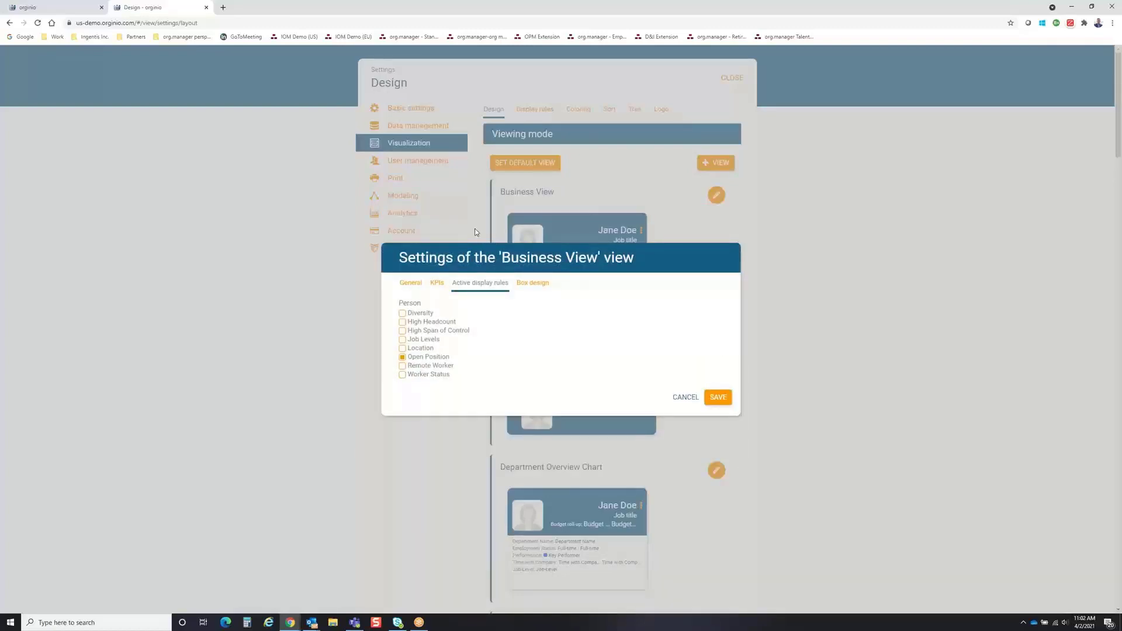
pyautogui.click(534, 284)
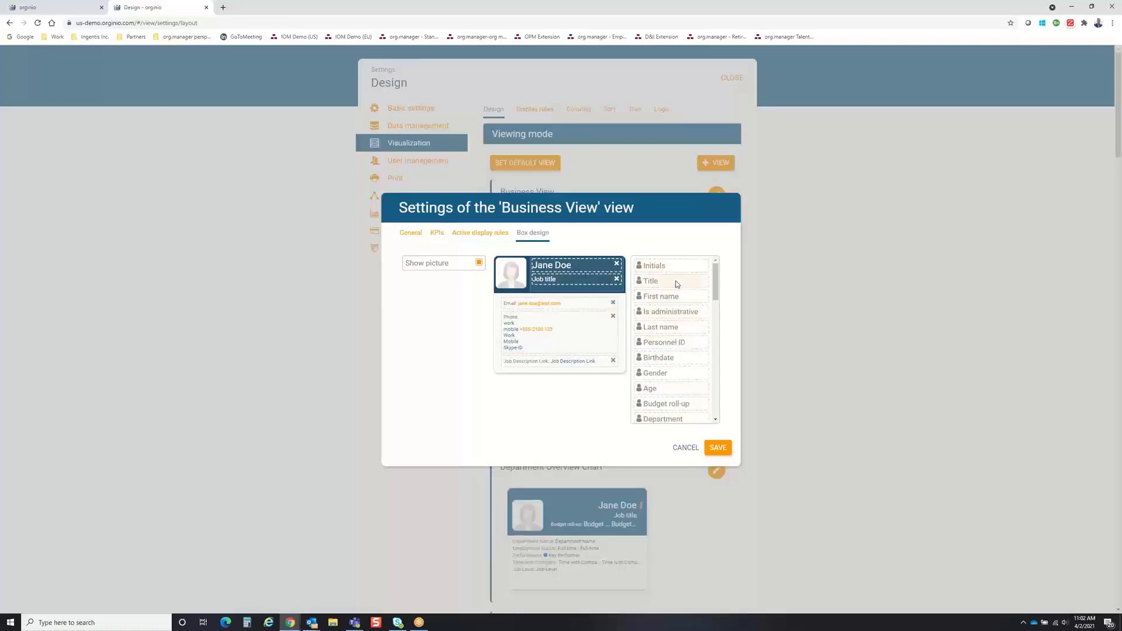
# - Try adding the Department field below Email in the box design, on one line and with its title hidden, and remove it
pyautogui.moveTo(685, 420); pyautogui.dragTo(552, 316)
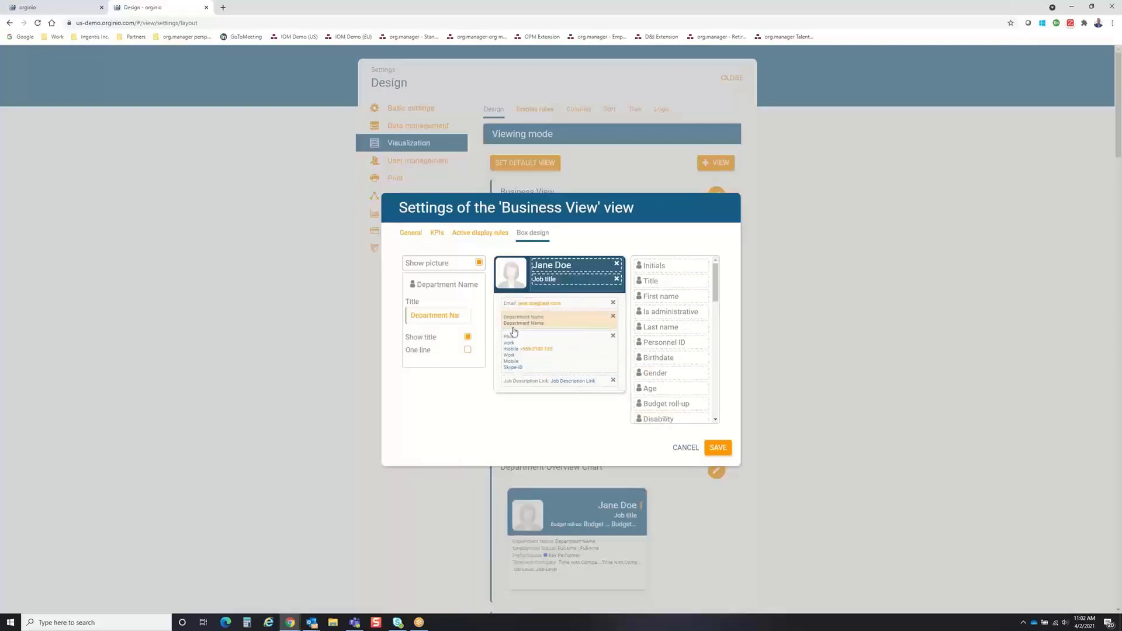
pyautogui.click(467, 350)
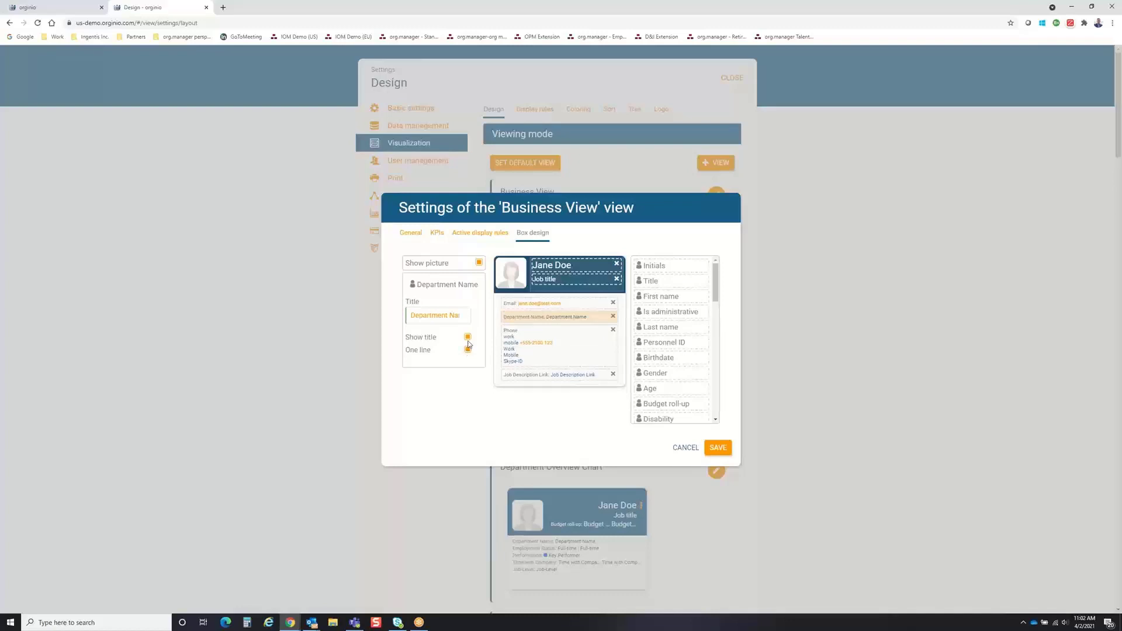
pyautogui.click(468, 338)
pyautogui.click(613, 317)
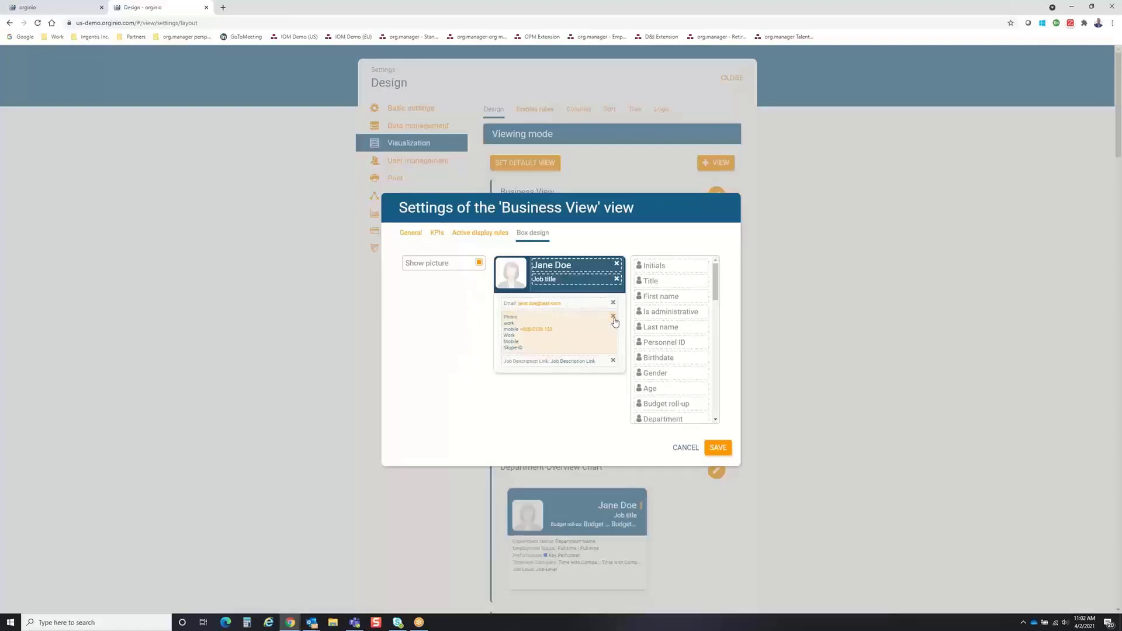
# - Save the Business View's settings and return to the list of viewing modes
pyautogui.click(721, 448)
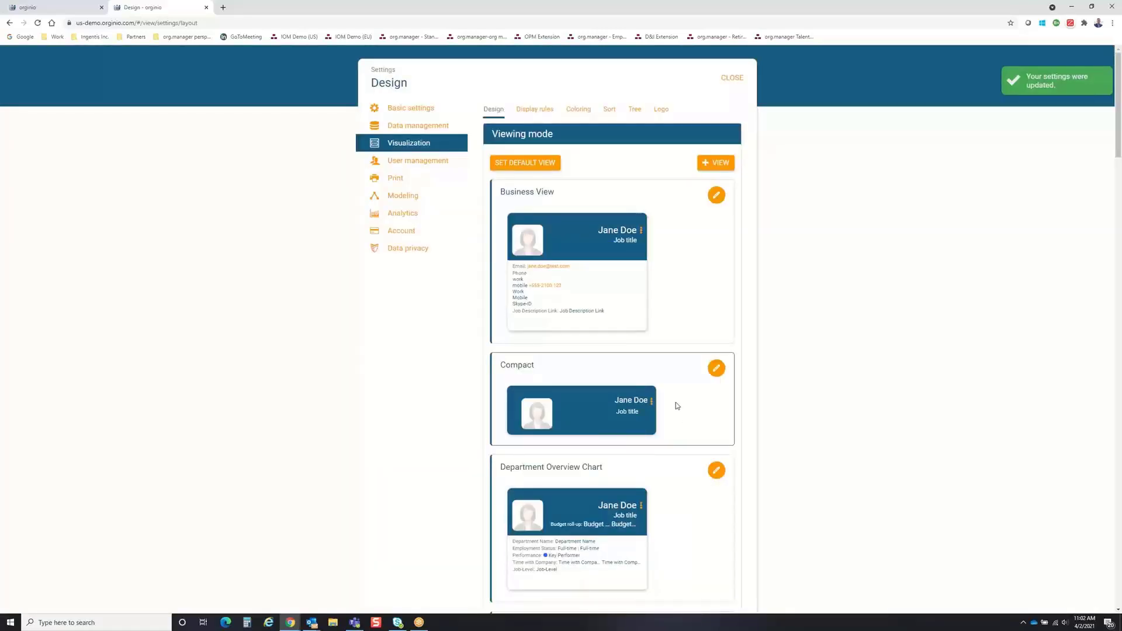
pyautogui.scroll(-3, 675, 405)
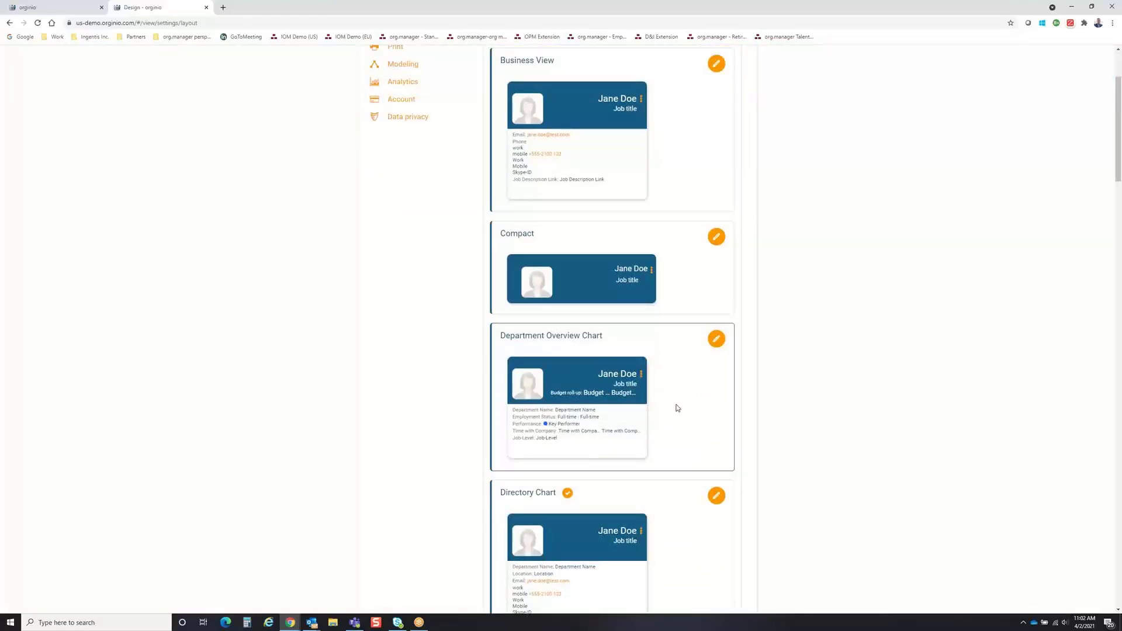
pyautogui.scroll(3, 677, 407)
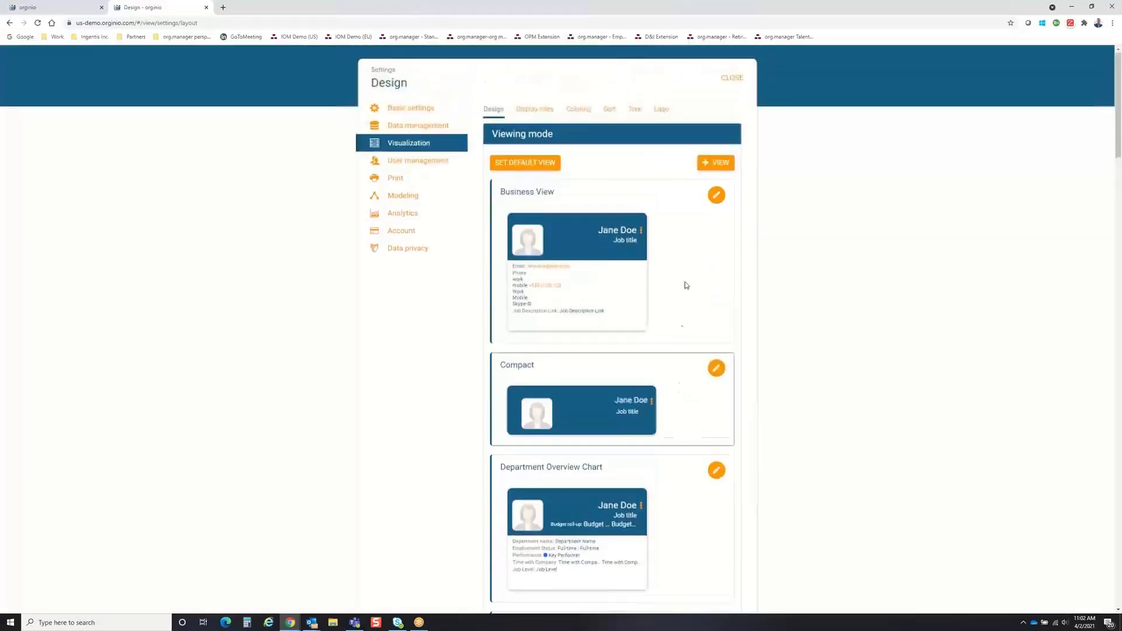
# - Set Directory Chart as the default view
pyautogui.click(530, 164)
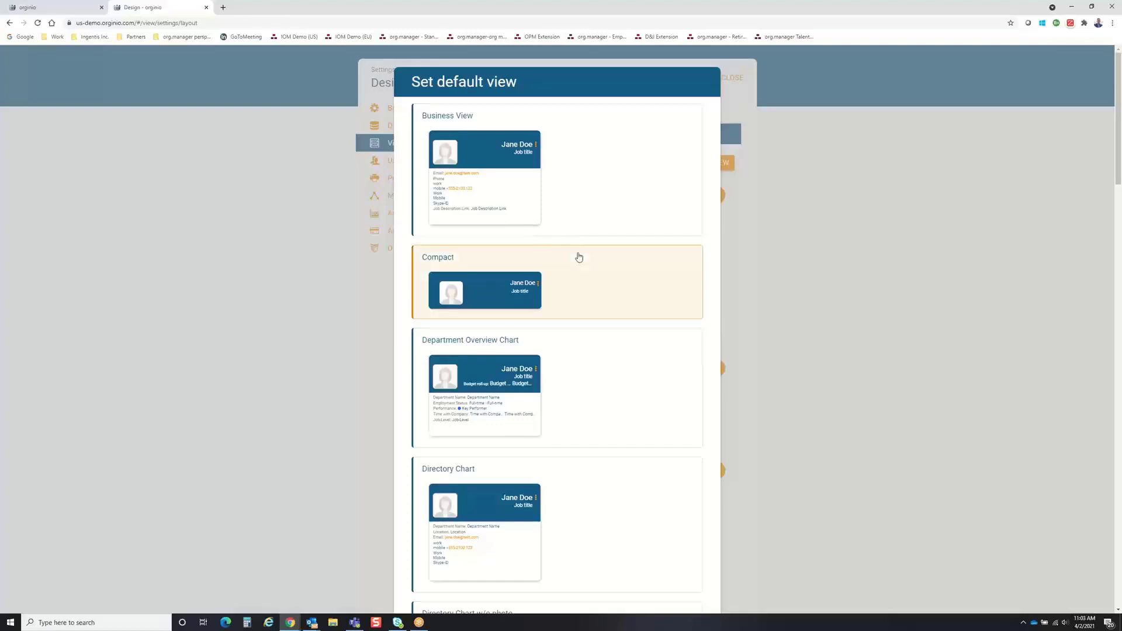
pyautogui.scroll(-2, 585, 328)
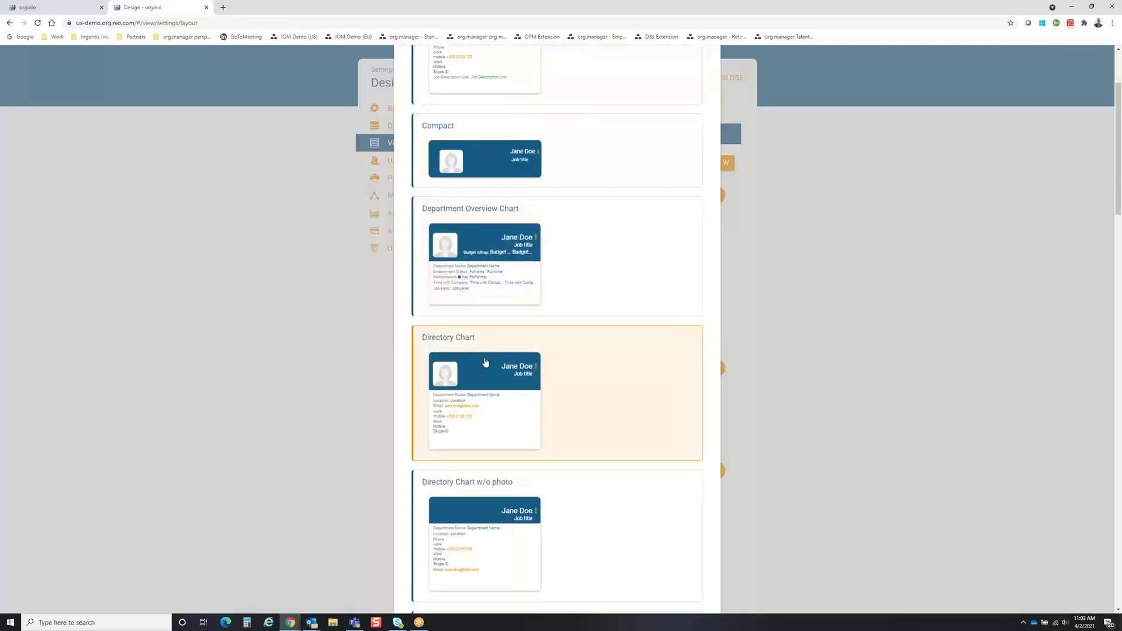
pyautogui.click(611, 370)
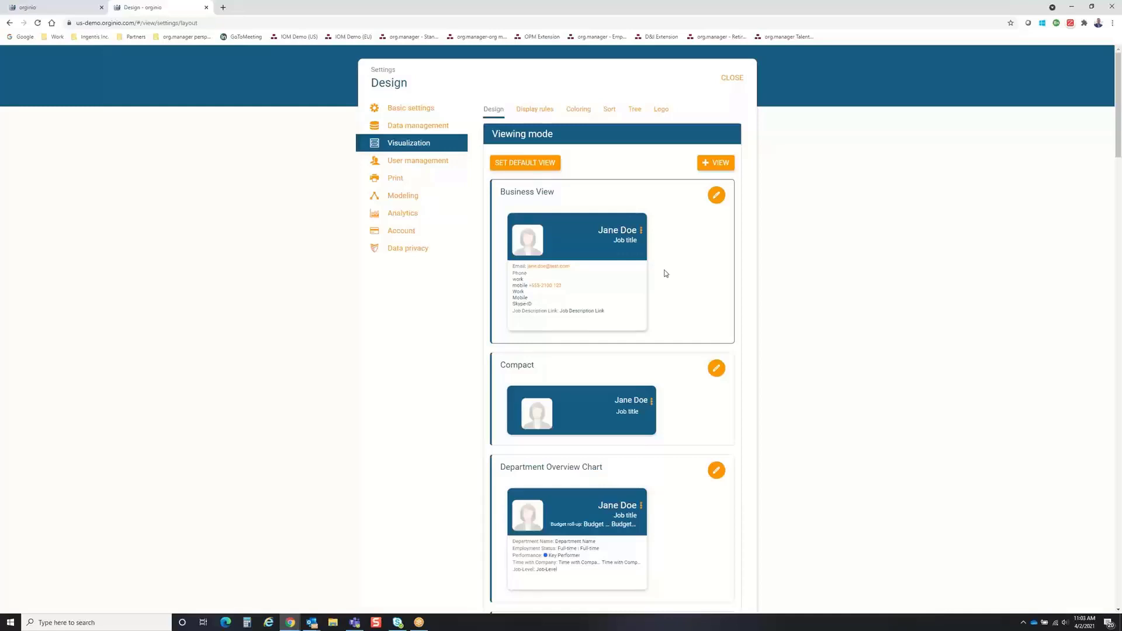
# - Check the list of viewing modes for the default view and close the settings to return to the org chart
pyautogui.scroll(-7, 665, 280)
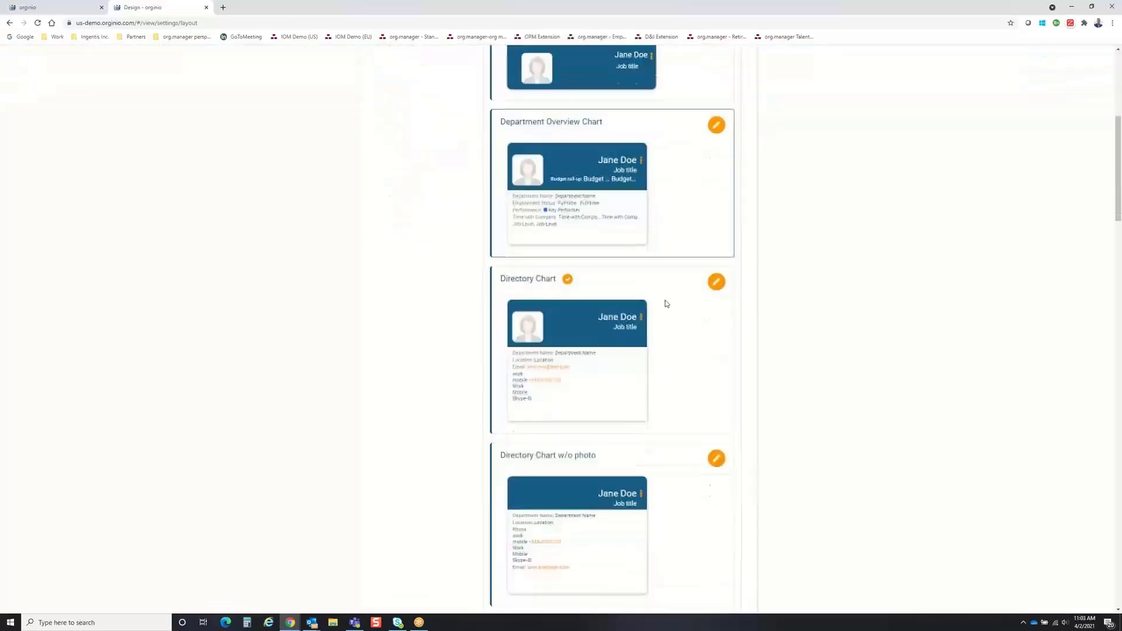
pyautogui.scroll(-4, 666, 306)
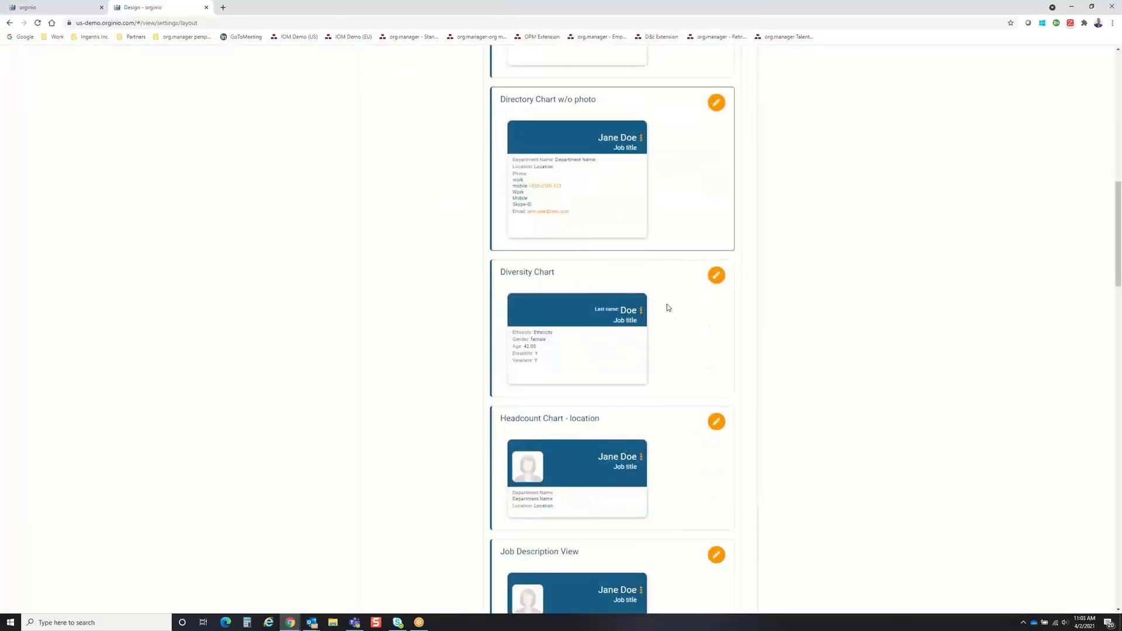
pyautogui.scroll(4, 667, 305)
pyautogui.scroll(10, 674, 310)
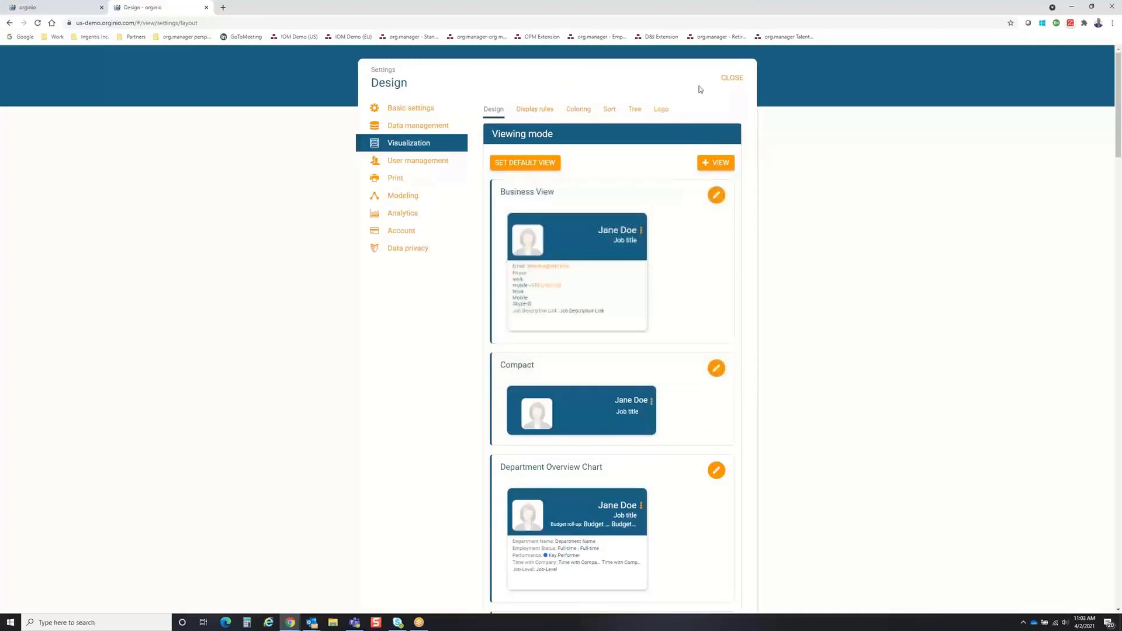
pyautogui.click(738, 78)
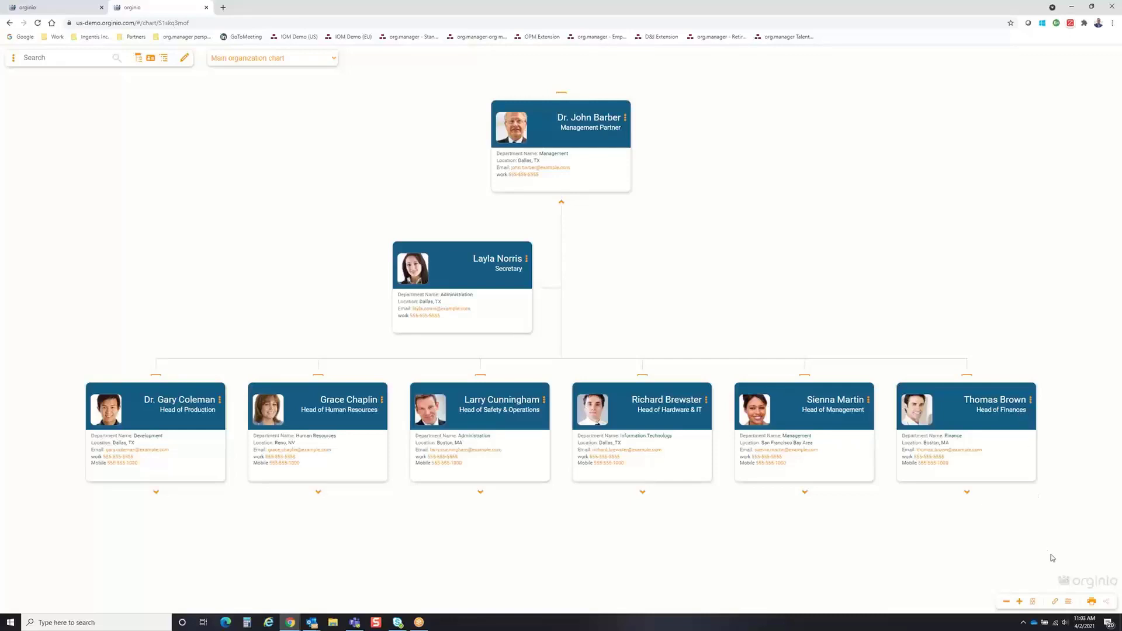
# - Switch the org chart's view to Talent overview chart in the display options
pyautogui.moveTo(1092, 602)
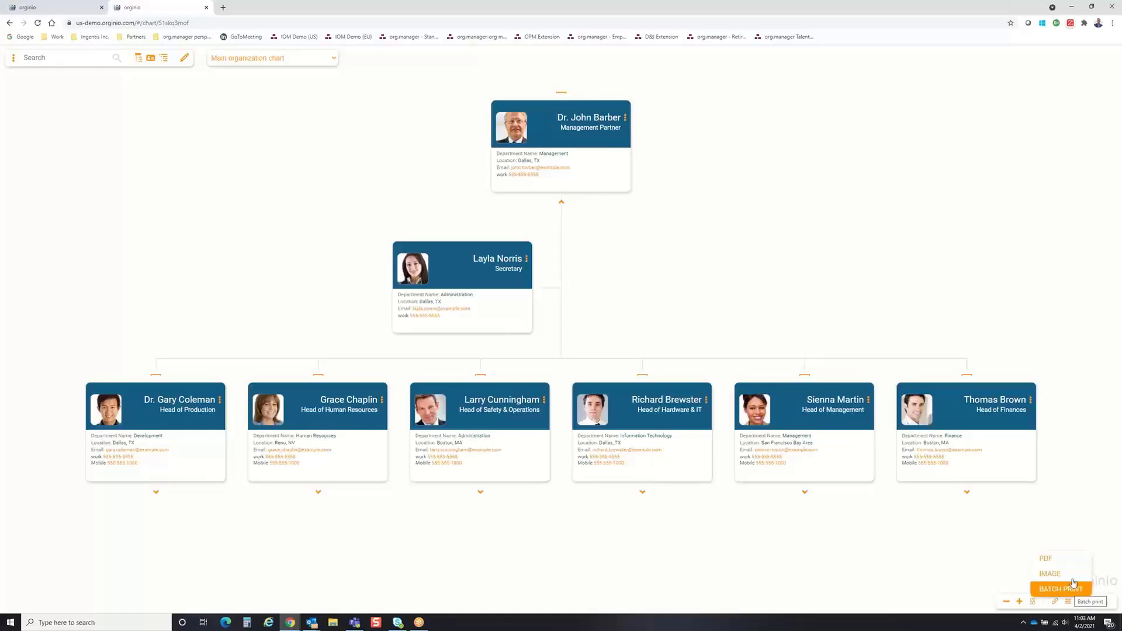
pyautogui.click(1068, 603)
pyautogui.click(984, 489)
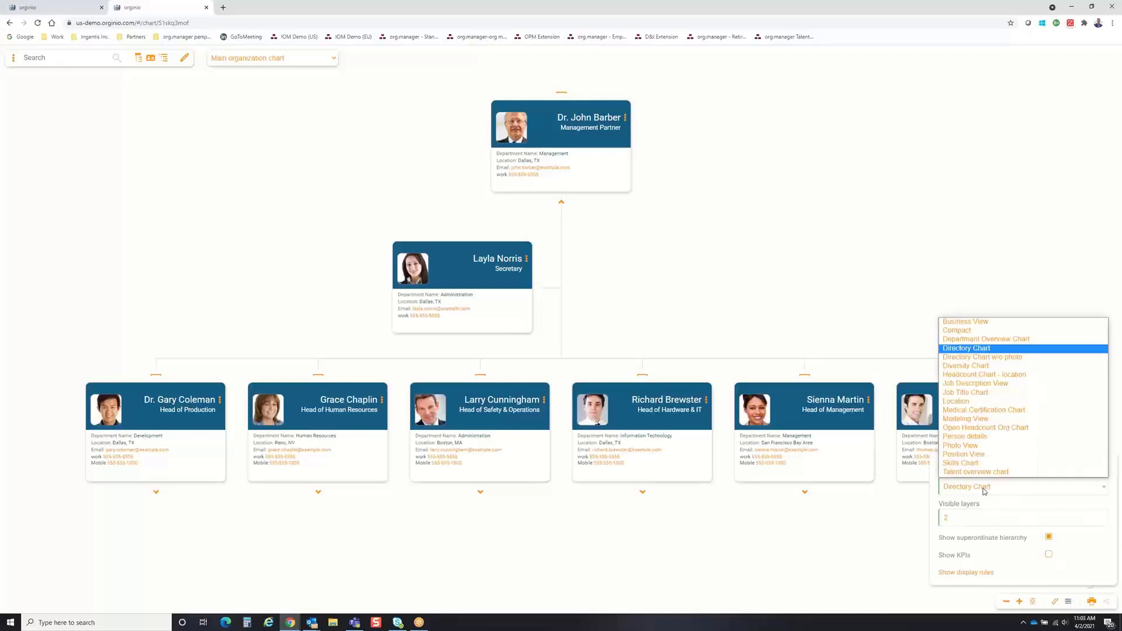
pyautogui.click(988, 472)
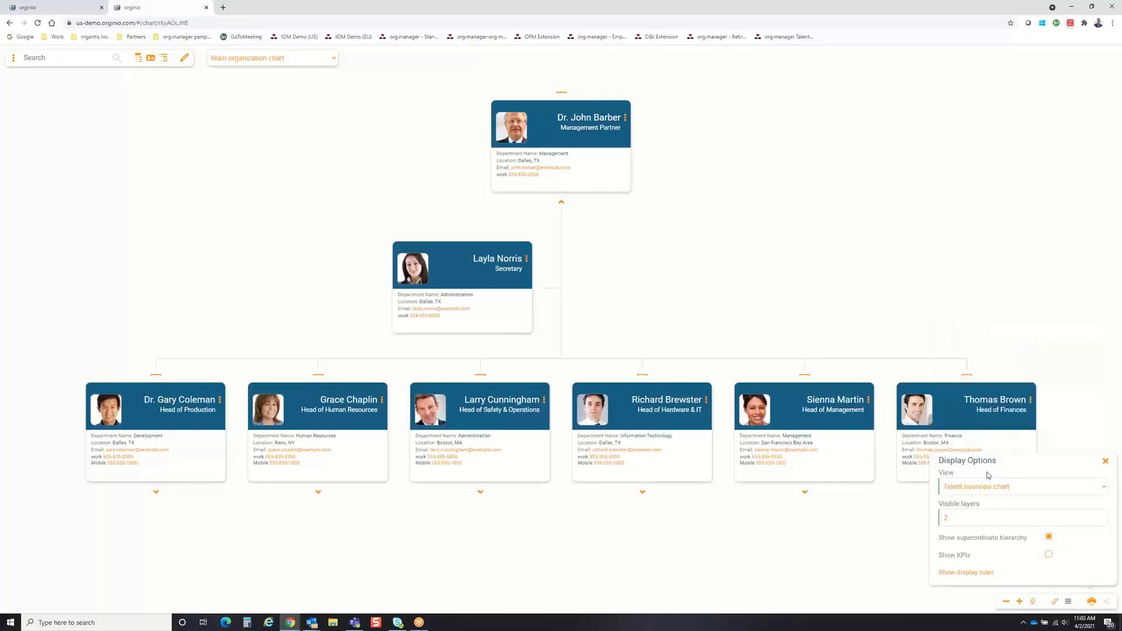